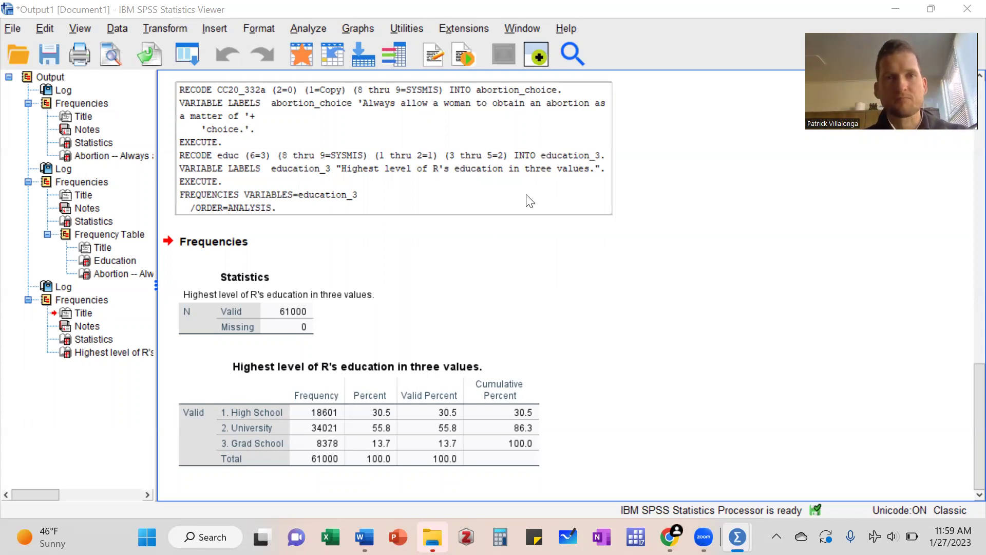
Step: Start a Crosstabs analysis and set the three-value education variable (education_3) as the column variable
left_click(306, 29)
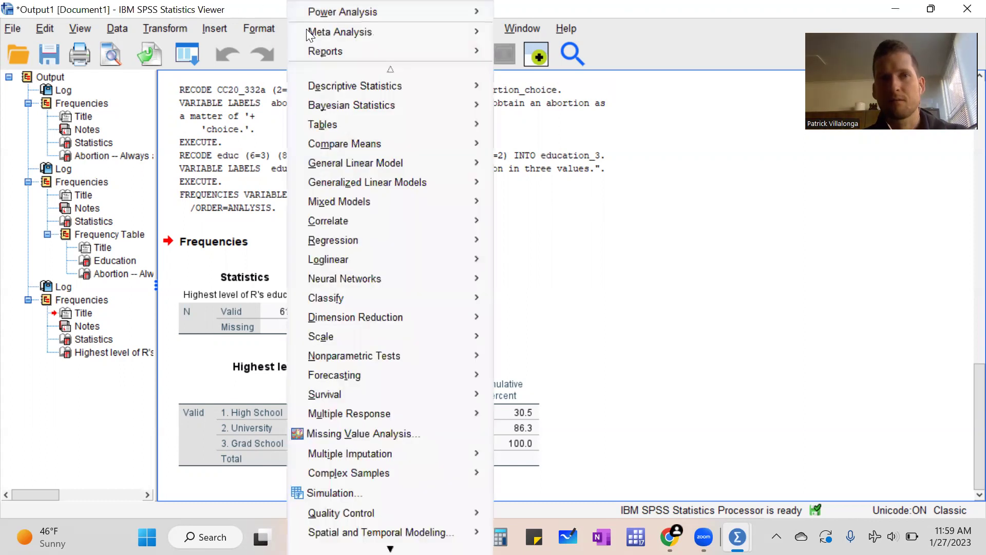
mouse_move(330, 91)
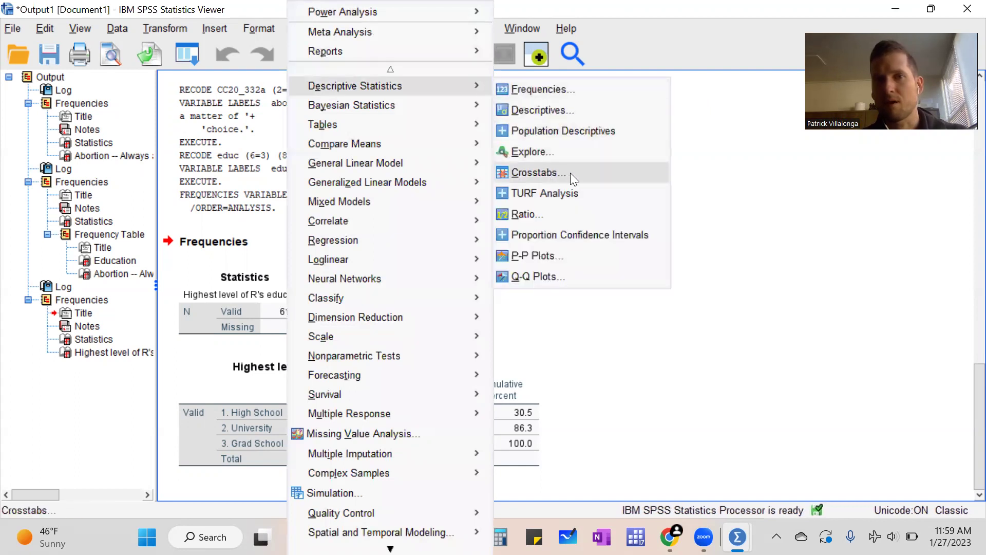
left_click(570, 173)
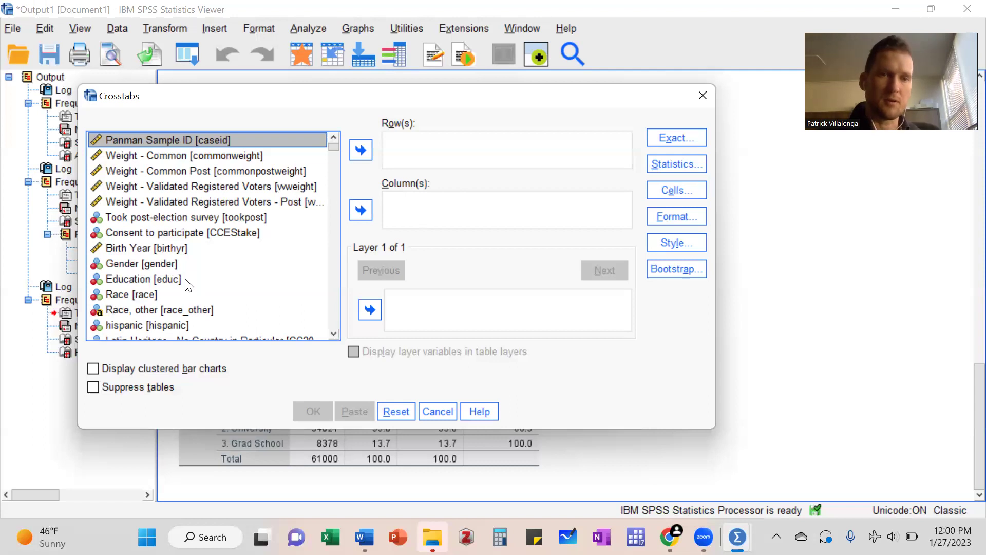
scroll(186, 284, "down", 1)
scroll(186, 284, "down", 12)
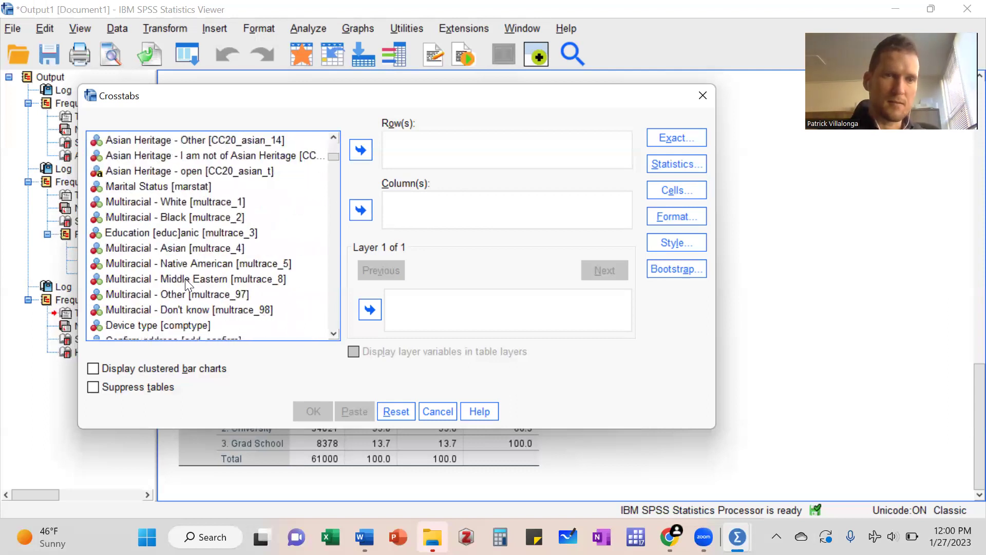
right_click(185, 279)
left_click(336, 154)
left_click_drag(336, 154, 331, 335)
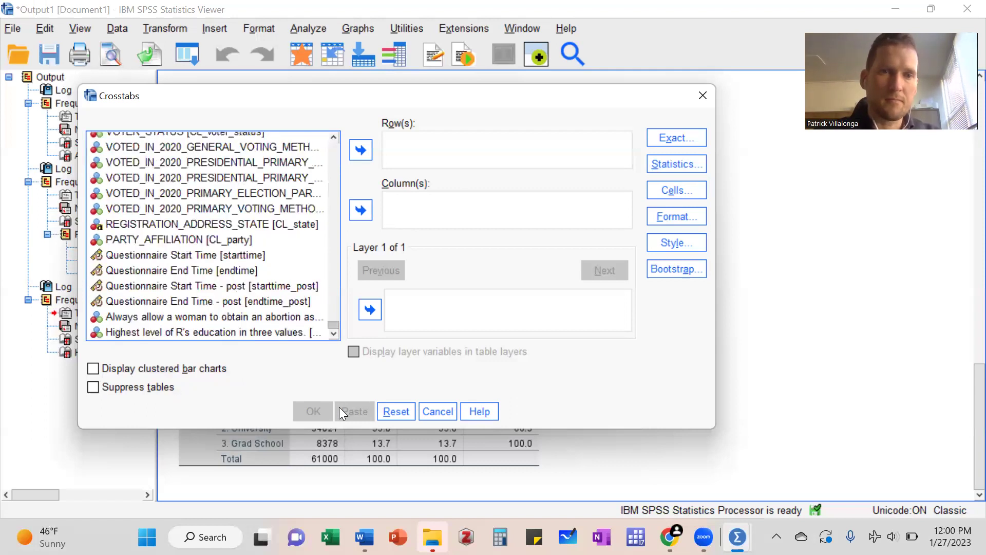
left_click(142, 334)
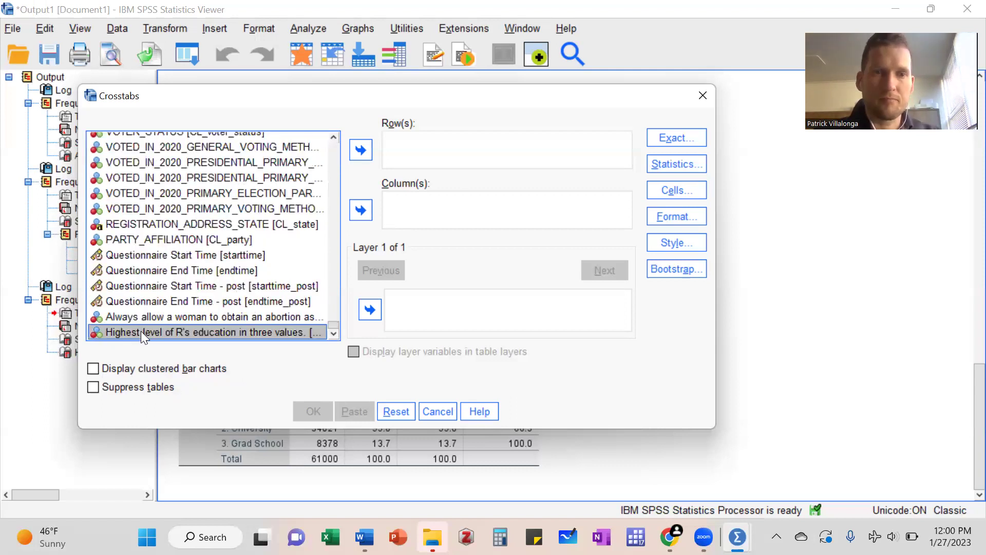
left_click(360, 210)
Step: Sort the Crosstabs source variable list alphabetically
scroll(210, 233, "up", 5)
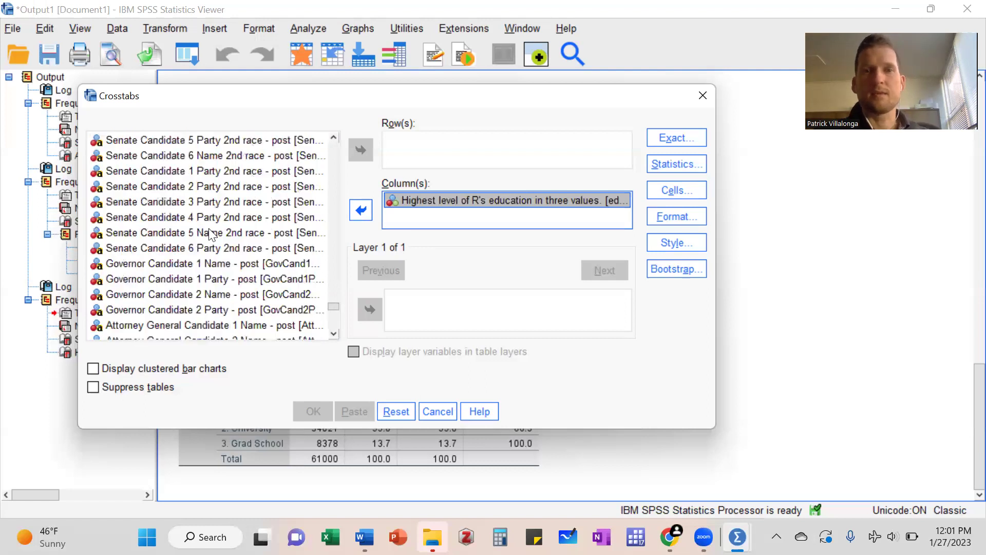
scroll(210, 233, "up", 15)
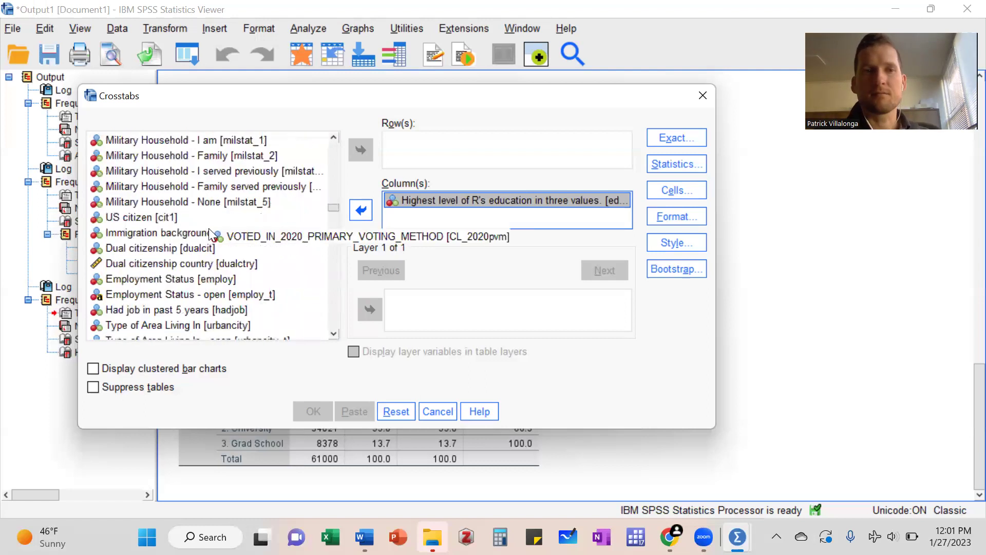
scroll(210, 234, "up", 20)
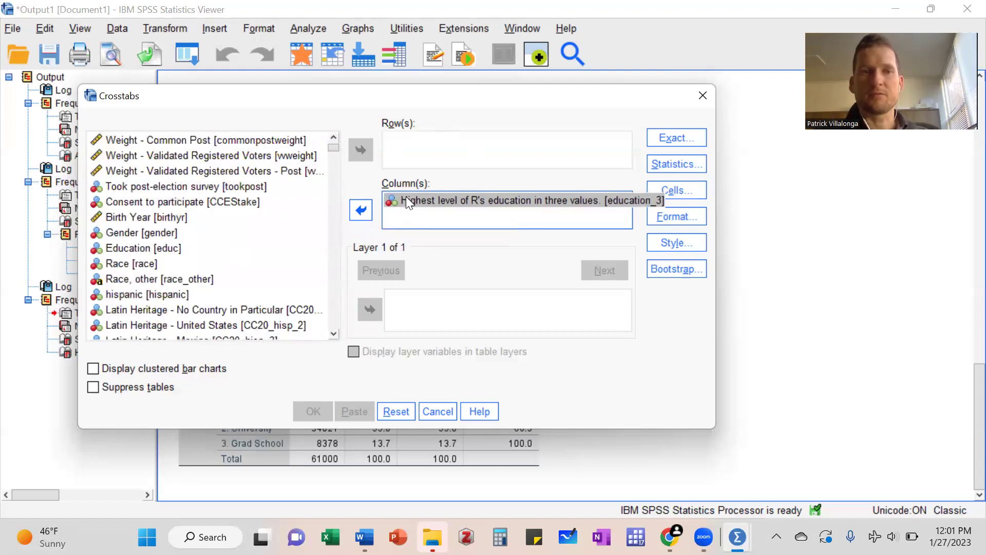
right_click(155, 237)
left_click(187, 298)
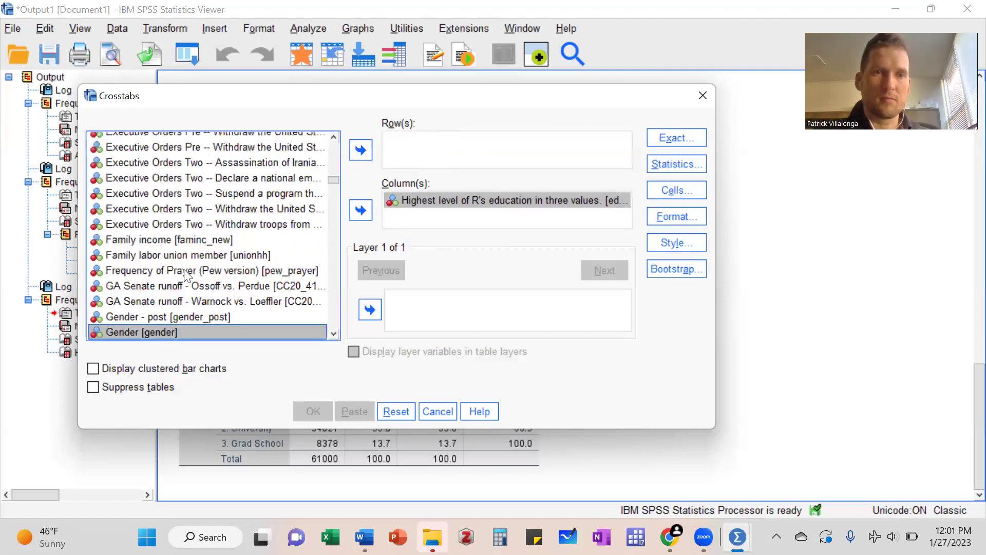
Step: Widen the Crosstabs dialog and display the source variables by name instead of by label
left_click_drag(334, 180, 326, 100)
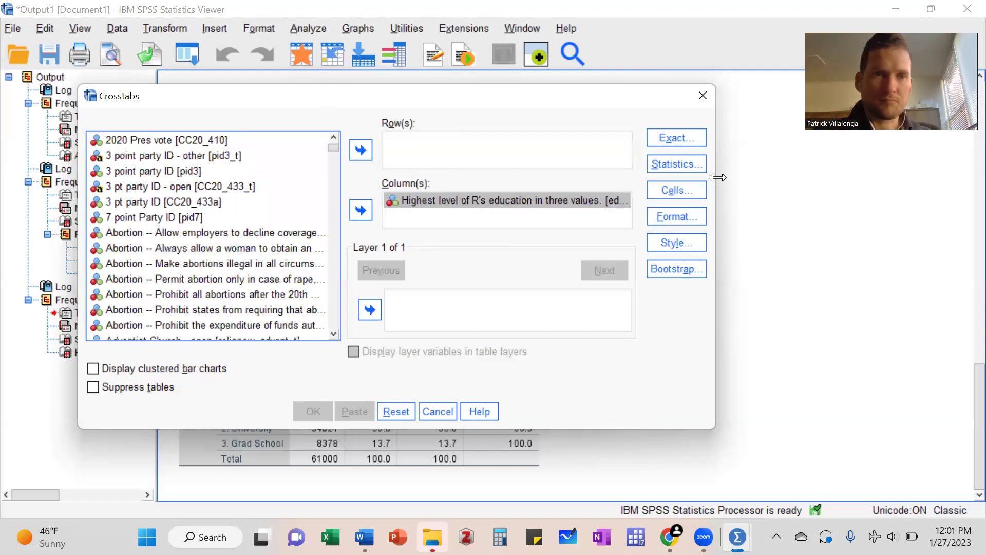
left_click_drag(718, 177, 884, 177)
scroll(219, 257, "down", 2)
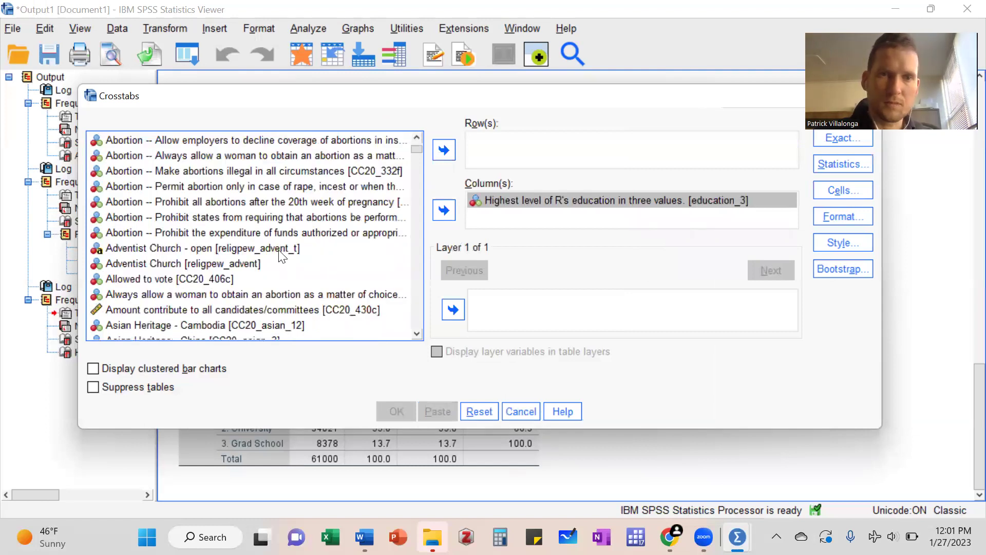
right_click(272, 216)
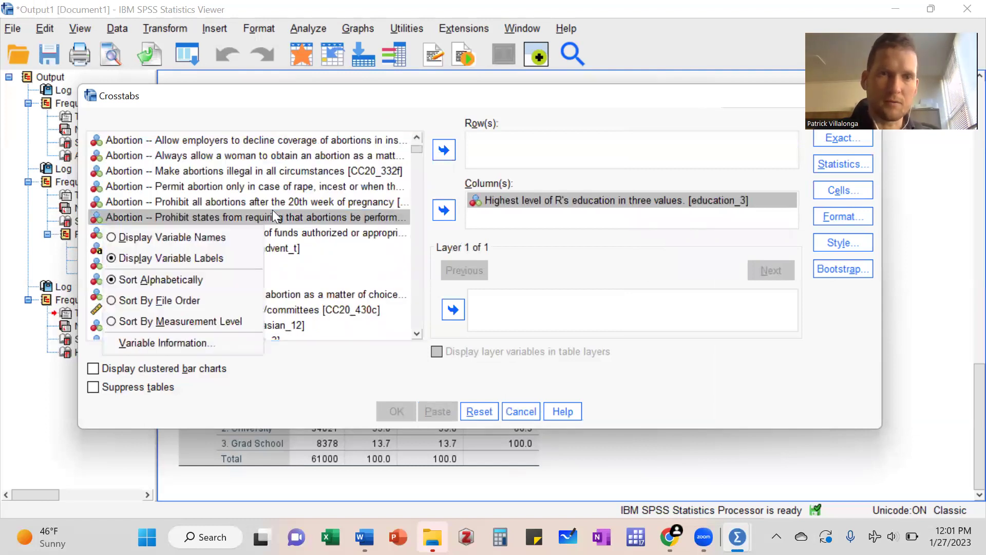
left_click(186, 235)
Step: Set abortion_choice as the row variable of the crosstab
scroll(194, 246, "up", 15)
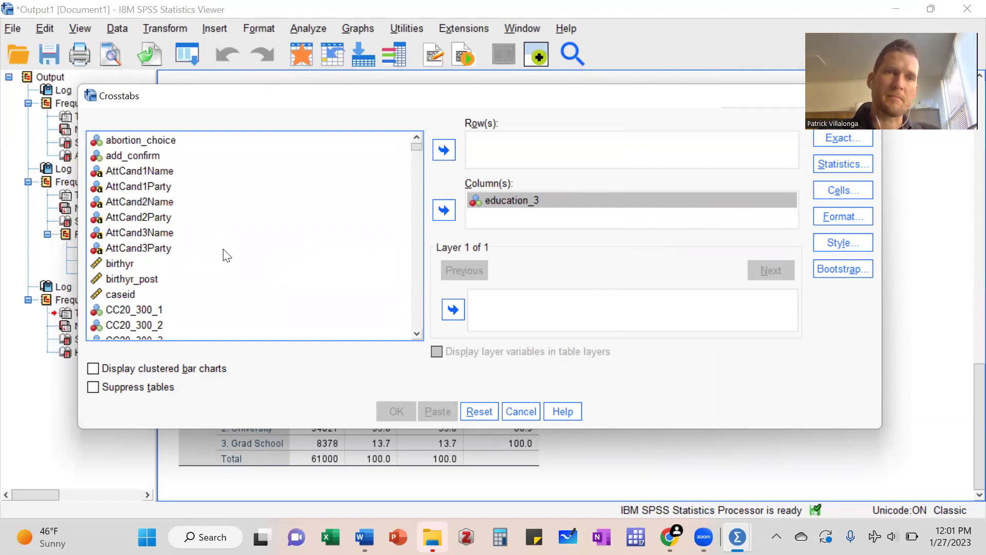
left_click(151, 143)
left_click(443, 150)
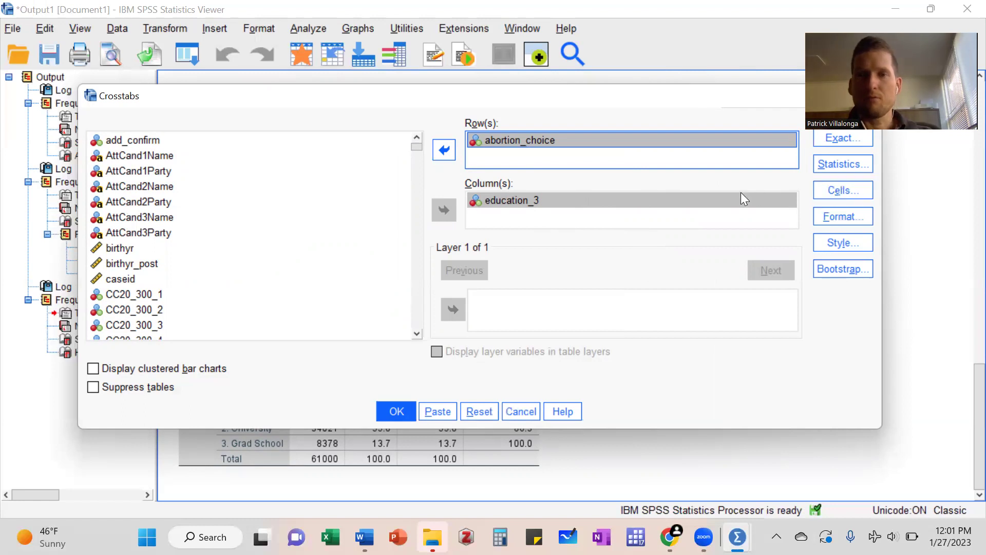
Step: Check the cell display settings, keeping only observed counts, and run the abortion_choice by education_3 crosstab
left_click(821, 195)
left_click_drag(534, 116, 287, 119)
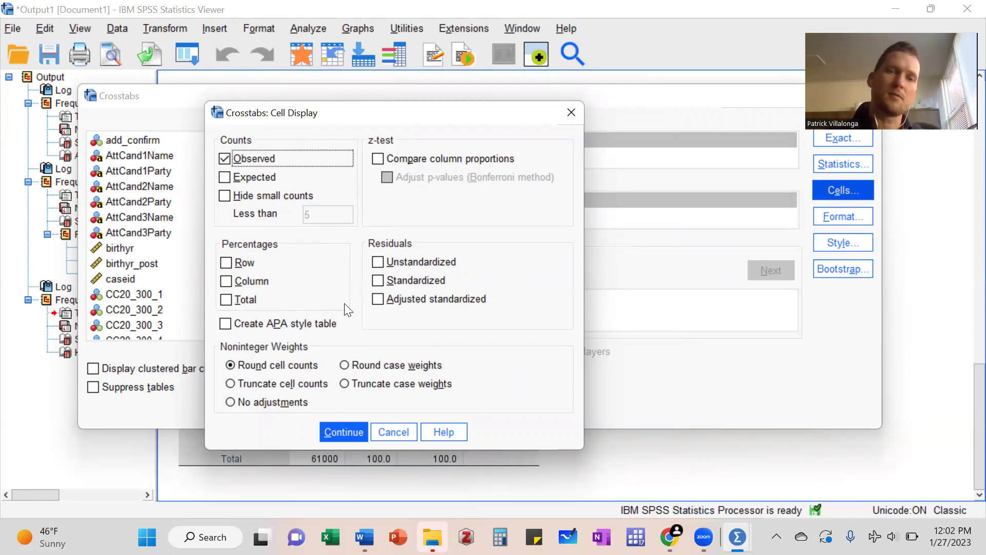
left_click(334, 432)
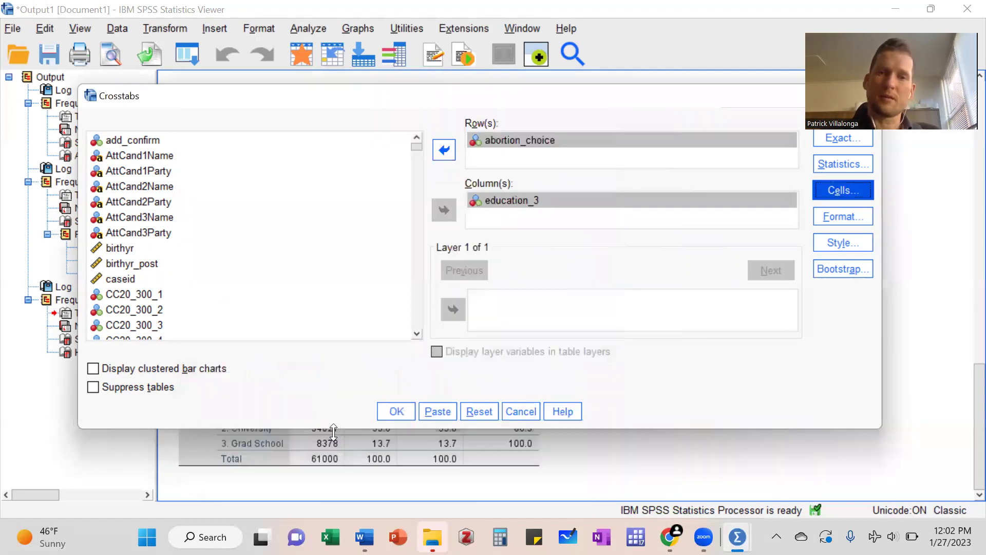
left_click(395, 413)
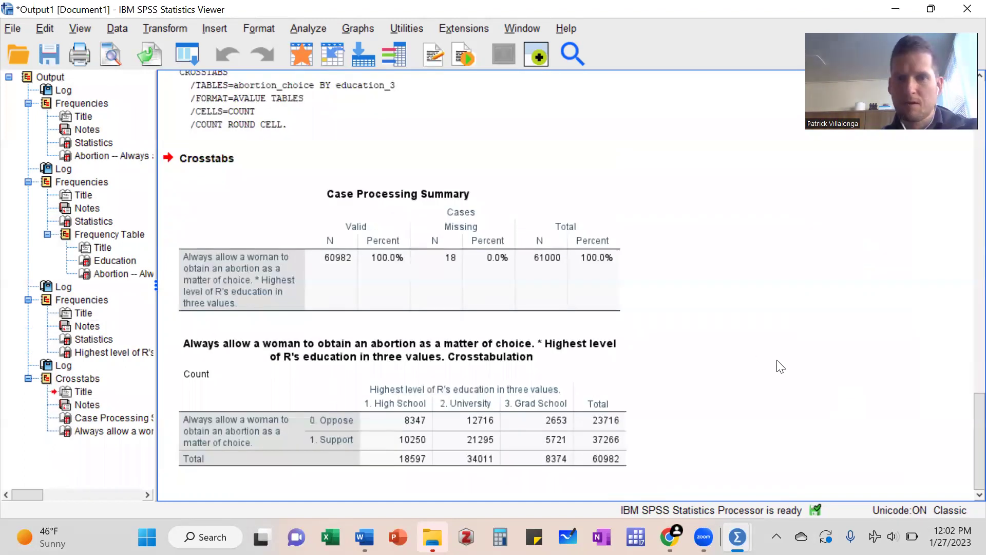
left_click(609, 371)
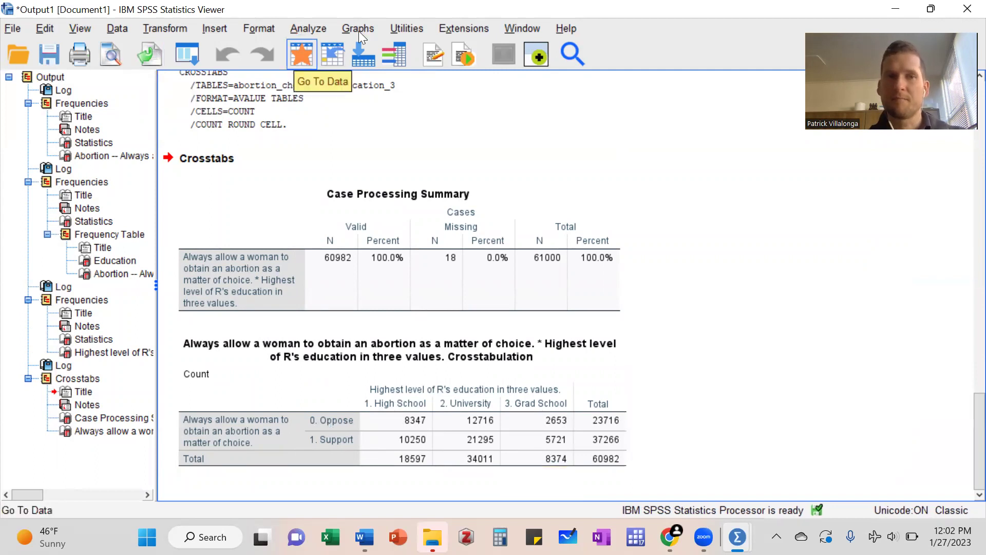
Step: Reopen the Crosstabs setup and set the cell display to column percentages, with observed counts turned off
left_click(303, 30)
mouse_move(333, 85)
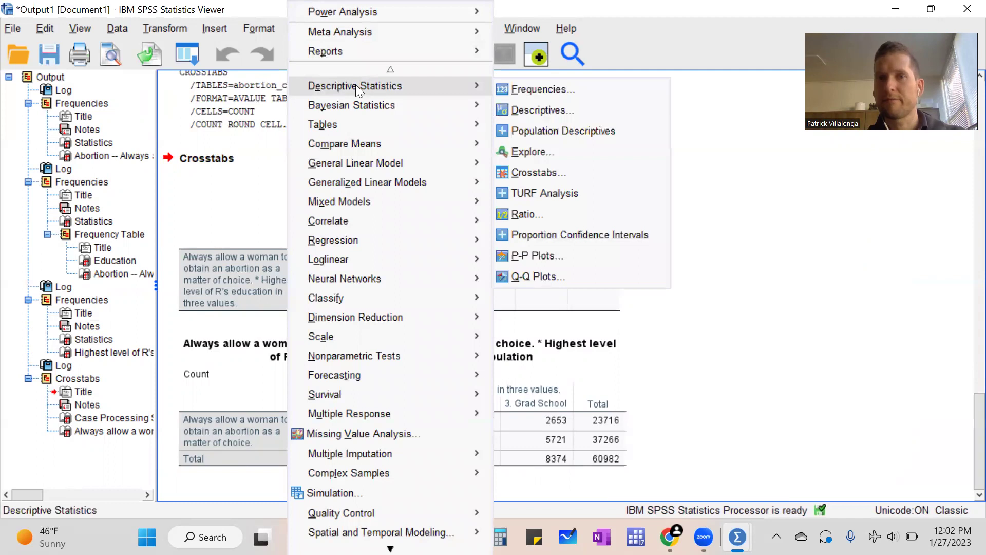
left_click(568, 172)
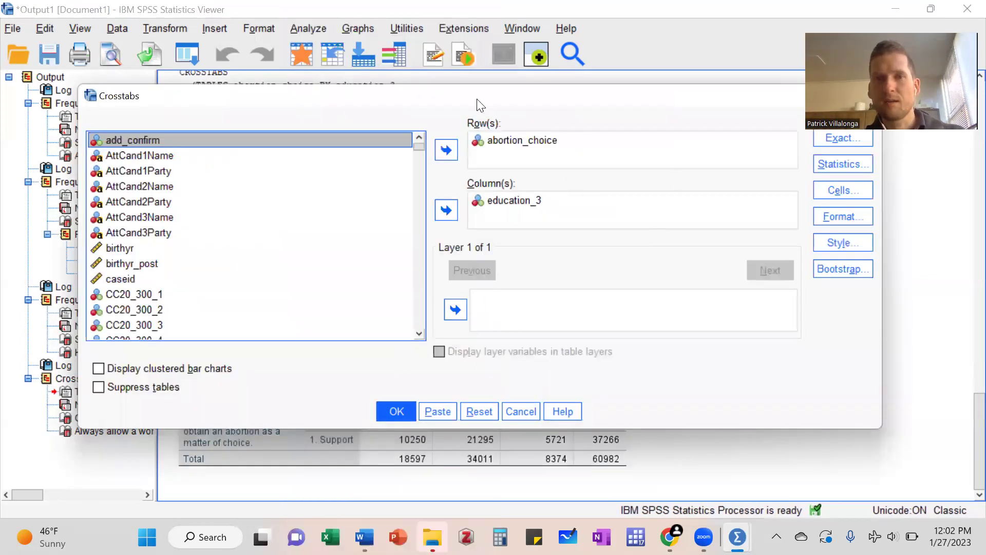
left_click(867, 190)
left_click_drag(336, 121, 274, 111)
left_click(192, 151)
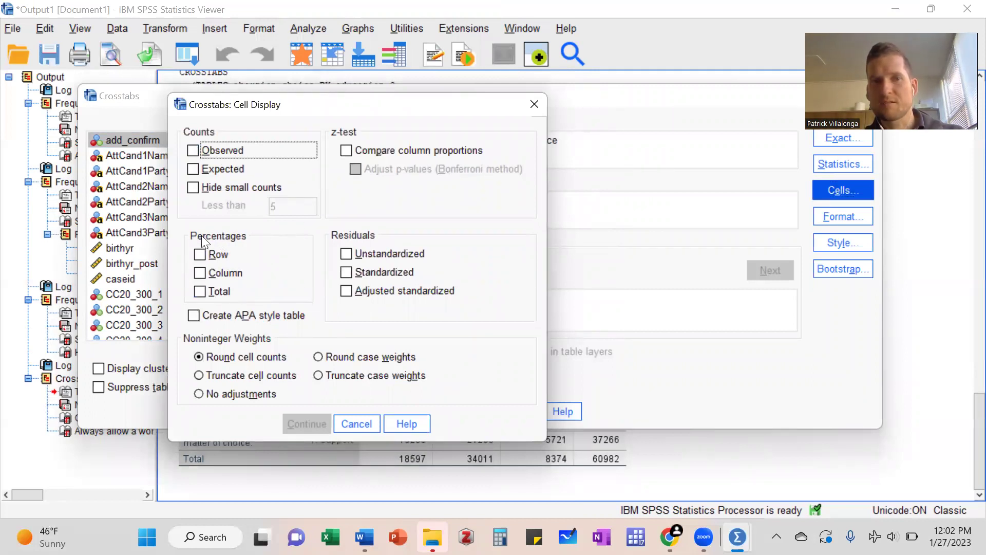
left_click(198, 274)
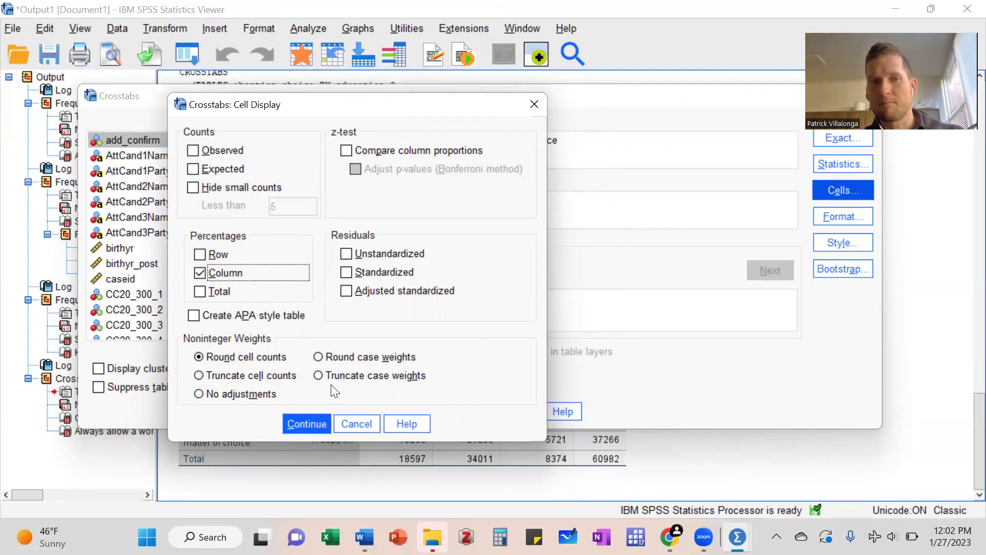
left_click(303, 423)
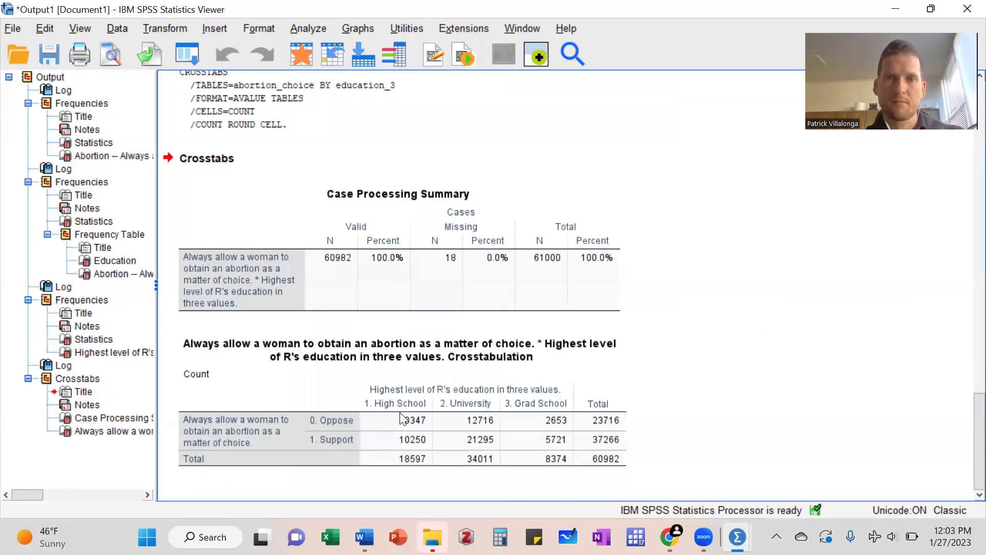
Step: Run the column-percentage crosstab and examine abortion support across the three education levels
left_click(397, 411)
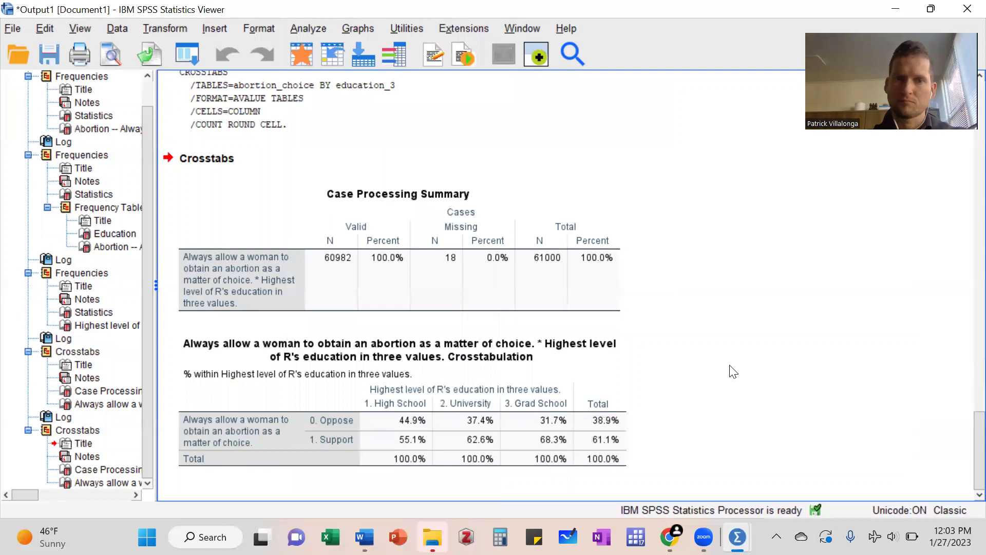
left_click(489, 401)
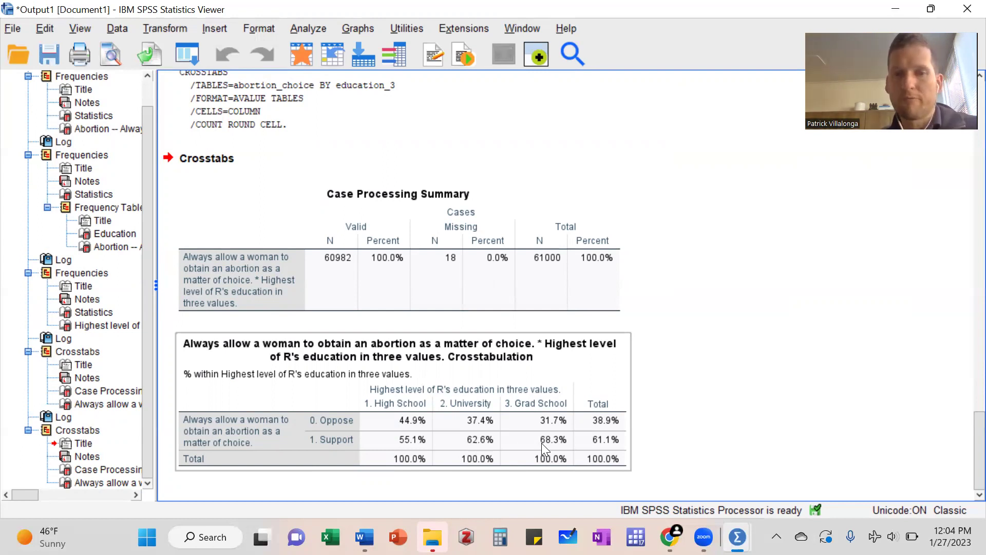
left_click(718, 400)
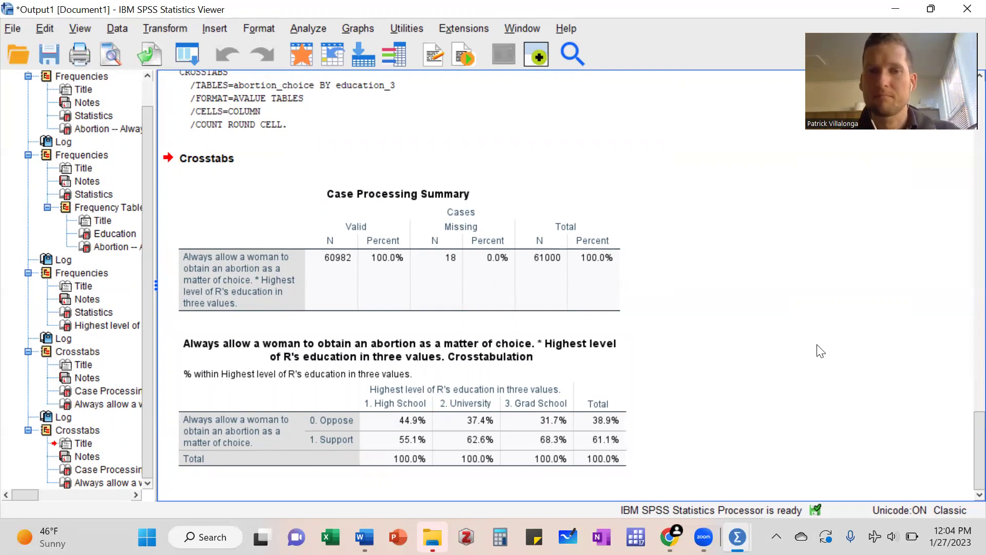